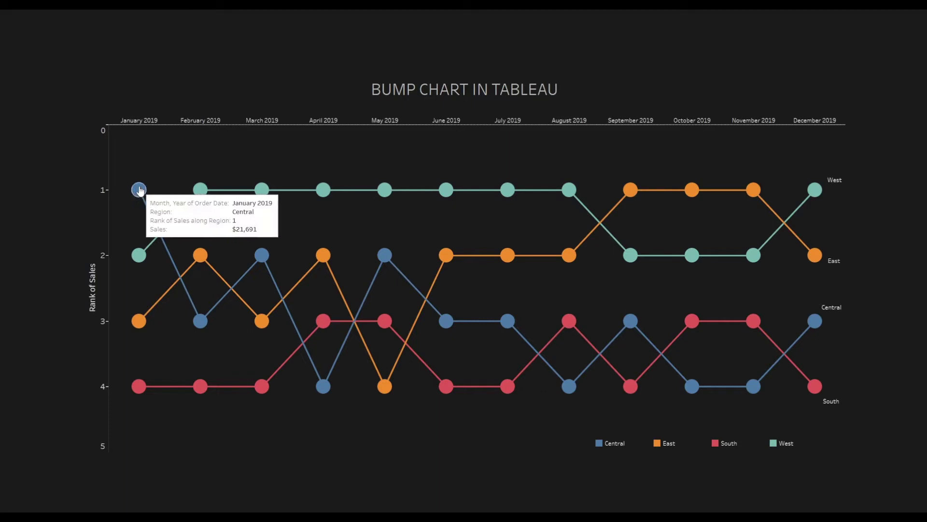
# Highlight the Central and then the East region from the bump chart's legend
pyautogui.moveTo(139, 195)
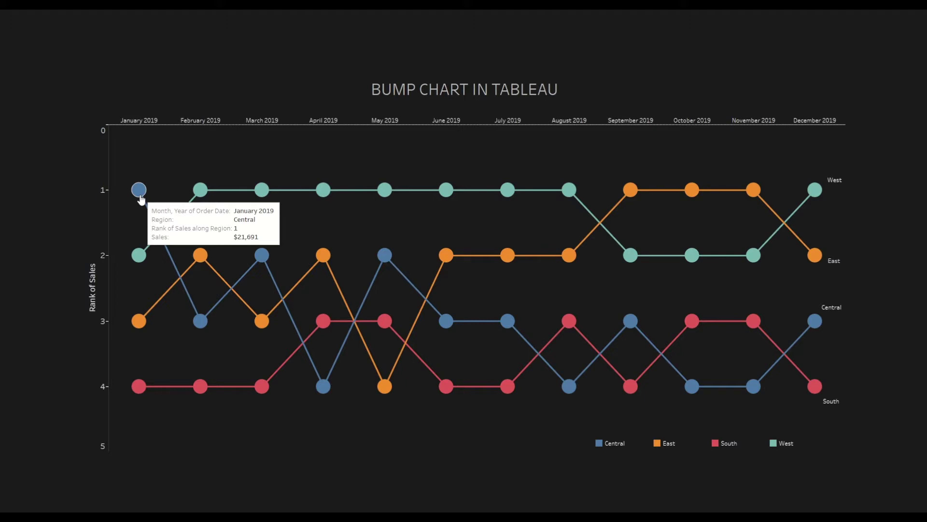
pyautogui.moveTo(140, 260)
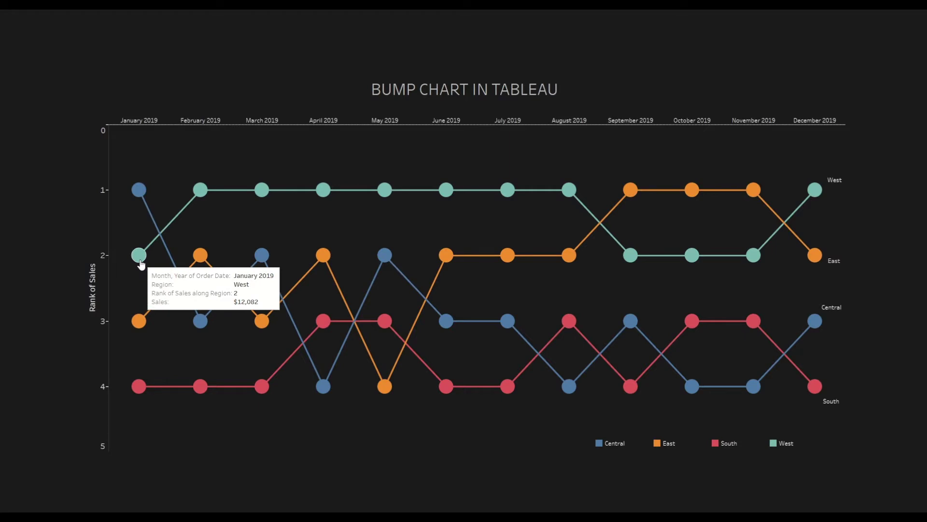
pyautogui.moveTo(138, 320)
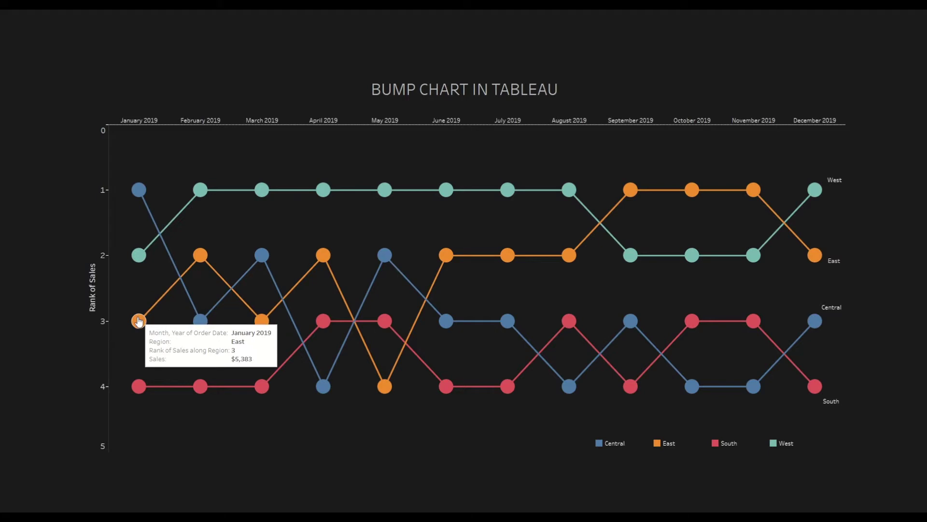
pyautogui.moveTo(140, 387)
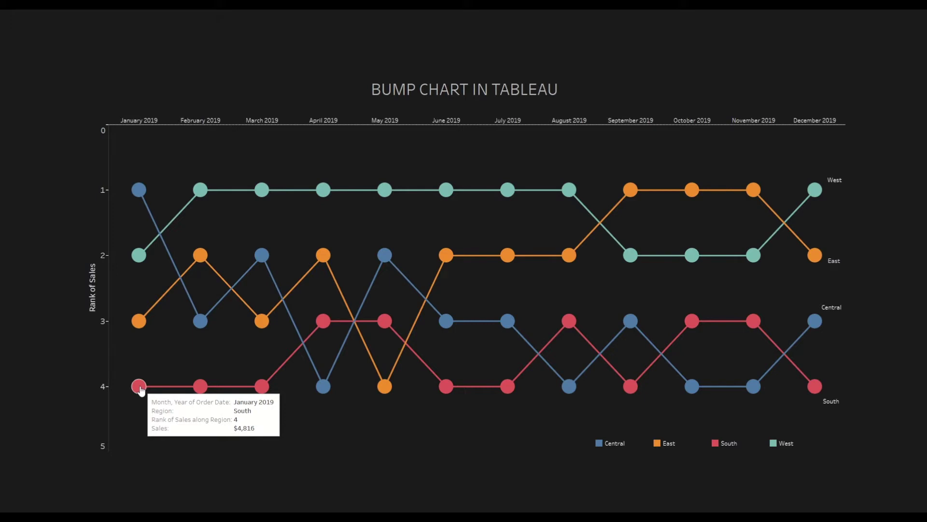
pyautogui.moveTo(261, 388)
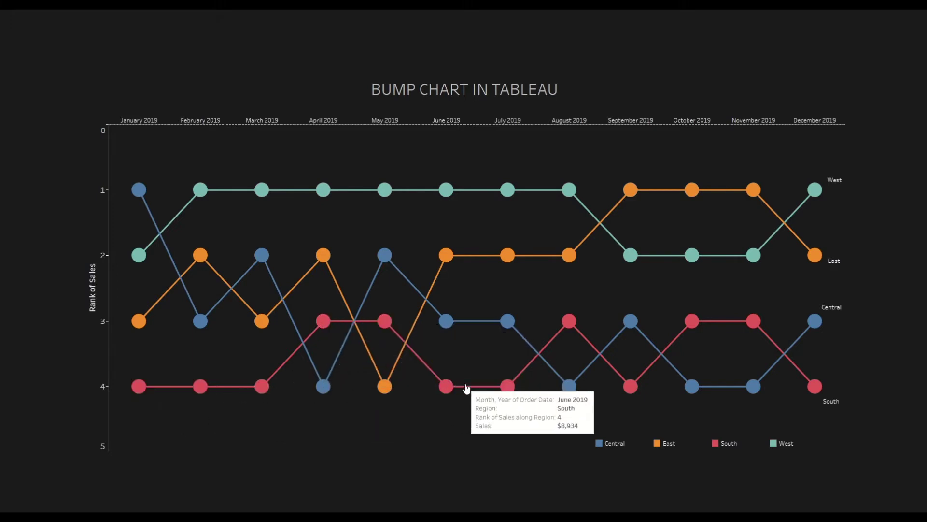
pyautogui.click(607, 444)
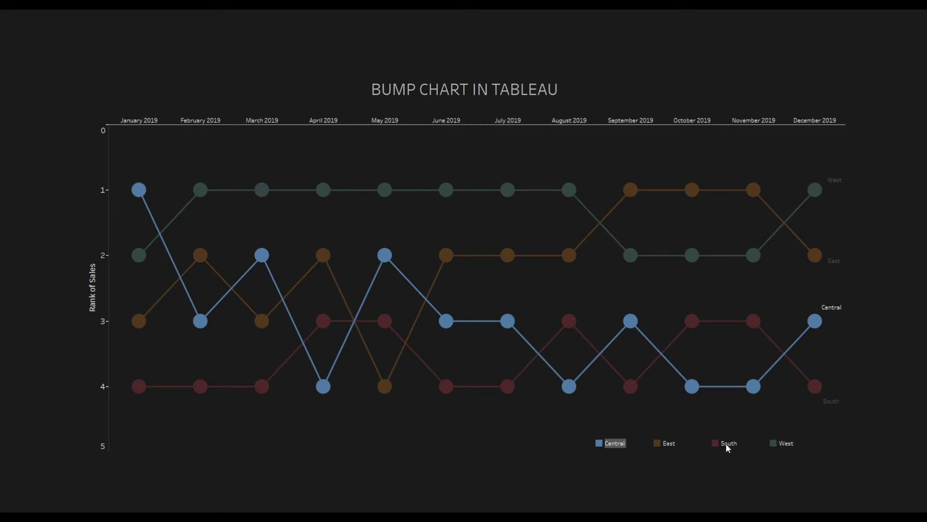
pyautogui.click(667, 443)
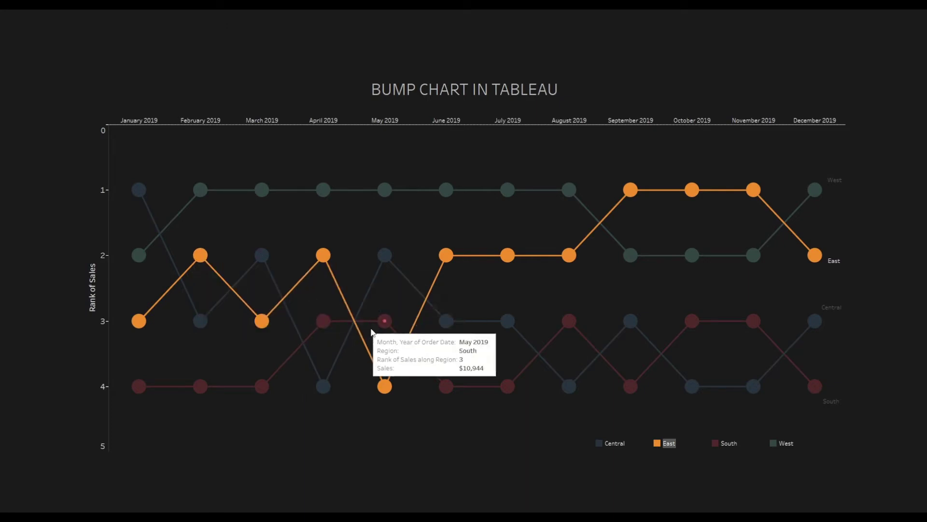
pyautogui.moveTo(723, 196)
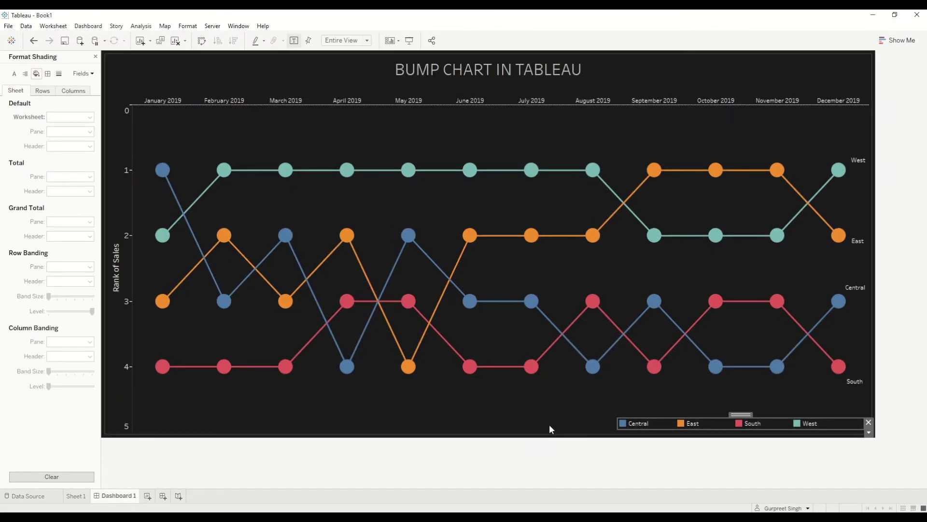
# Create Sheet 2 with Order Date on Columns as a continuous Month axis
pyautogui.click(146, 496)
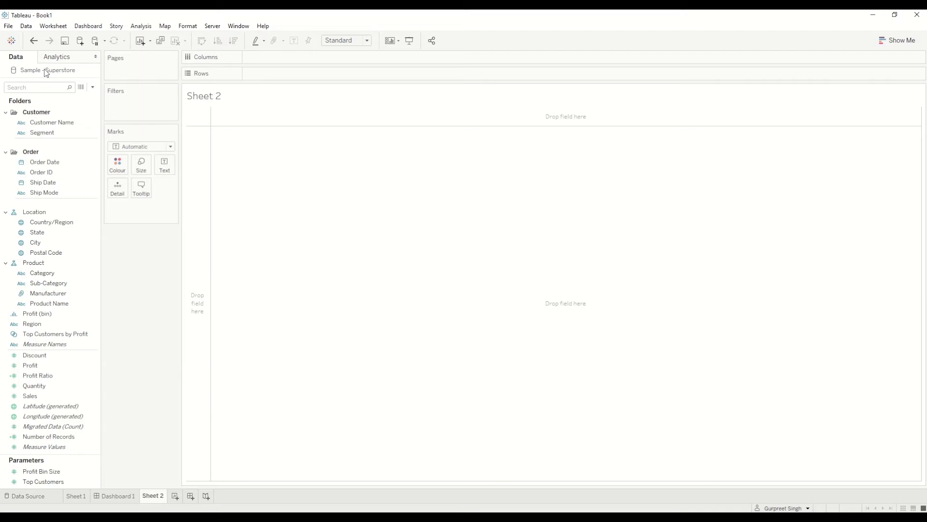
pyautogui.click(58, 163)
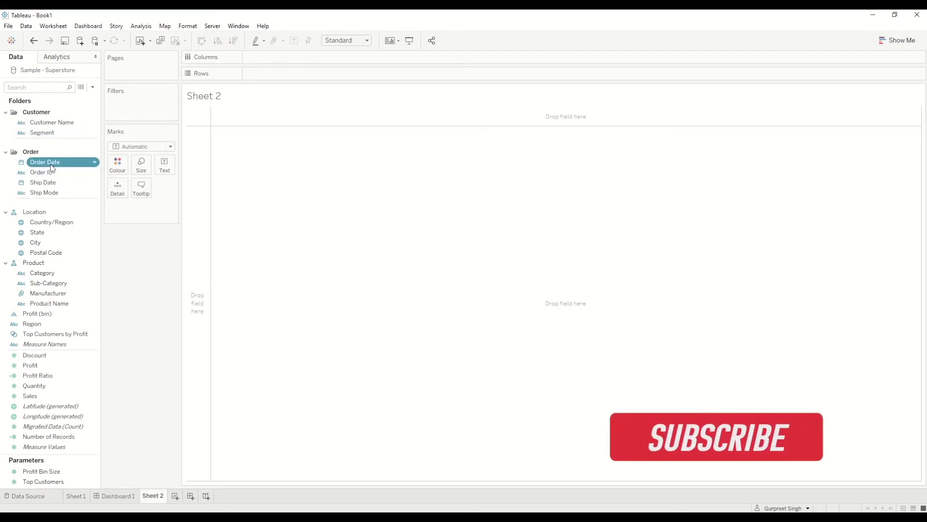
pyautogui.moveTo(53, 166); pyautogui.dragTo(276, 64)
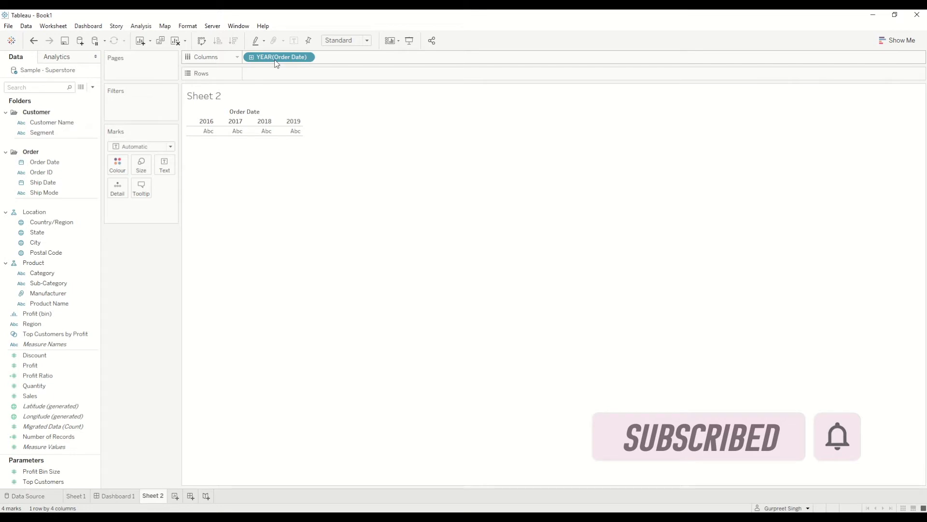
pyautogui.moveTo(307, 60)
pyautogui.click(306, 58)
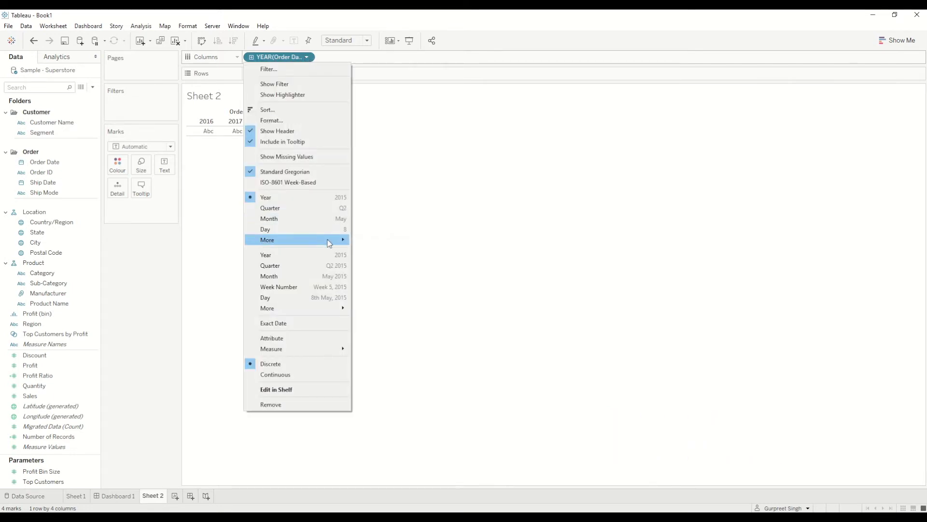
pyautogui.click(328, 276)
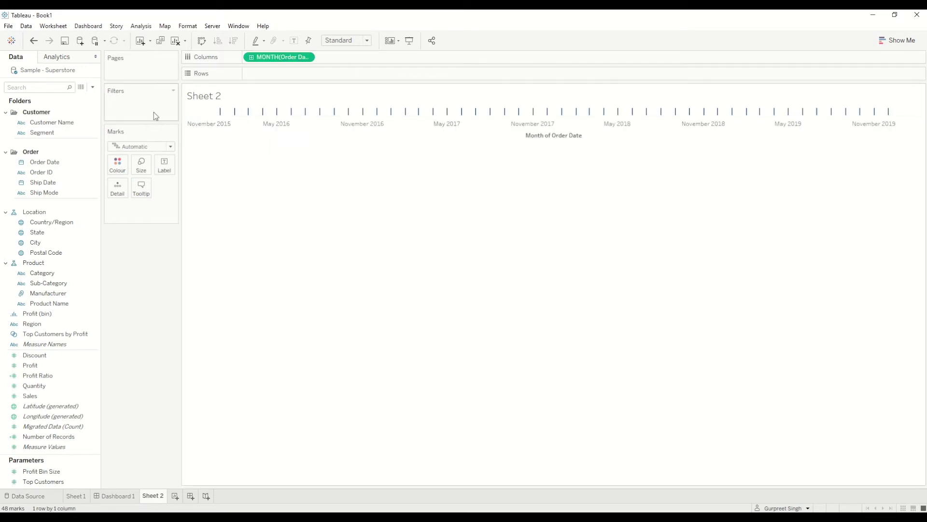
# Filter Order Date by Years to keep only 2019
pyautogui.moveTo(45, 162); pyautogui.dragTo(140, 106)
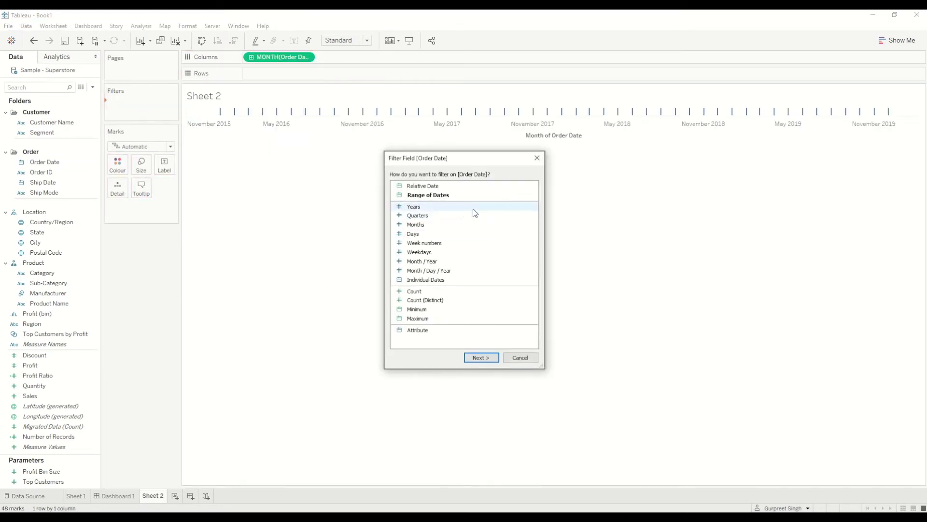
pyautogui.doubleClick(421, 206)
pyautogui.click(374, 214)
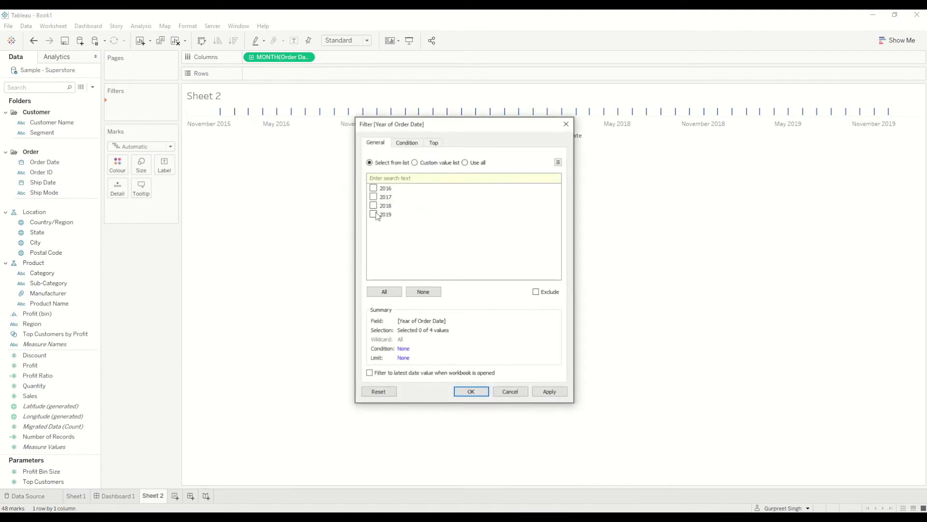
pyautogui.click(484, 392)
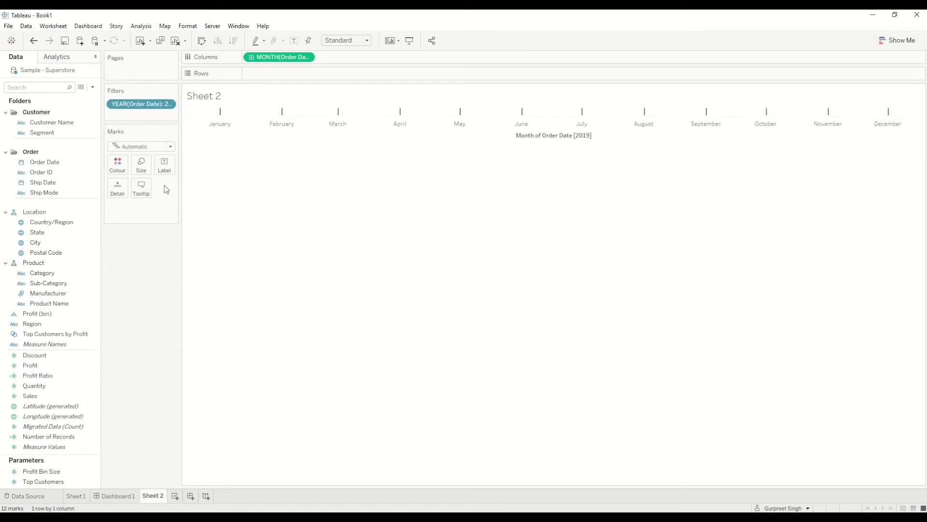
pyautogui.click(67, 274)
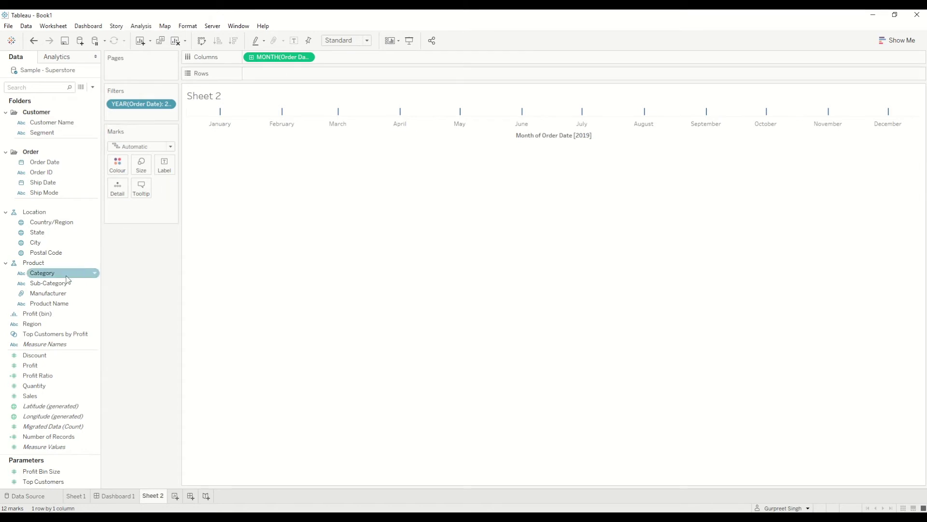
# Add Region and SUM(Sales) and display them as lines coloured by region
pyautogui.click(46, 327)
pyautogui.doubleClick(46, 330)
pyautogui.doubleClick(38, 396)
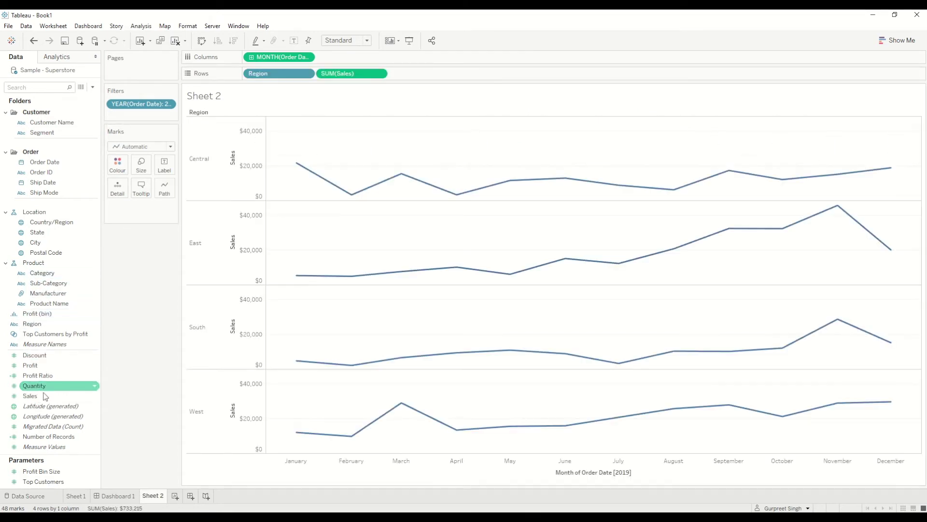
pyautogui.click(907, 45)
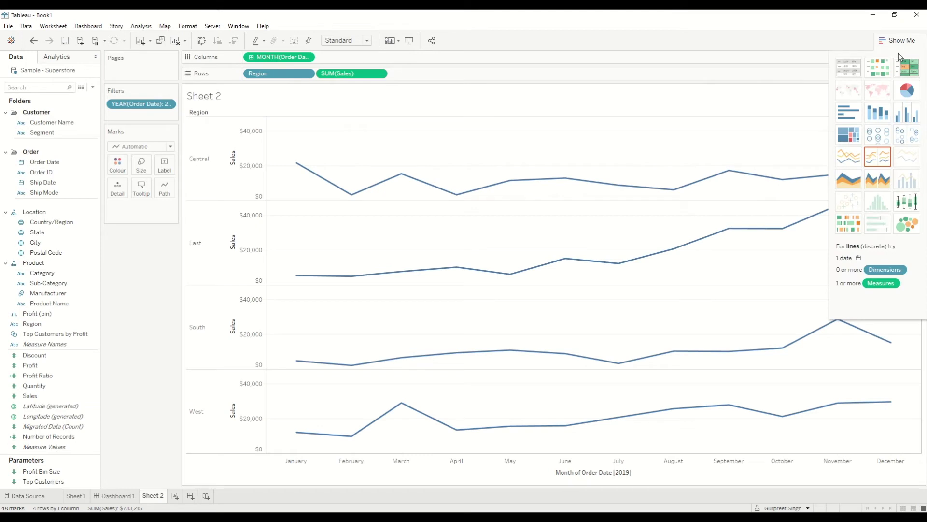
pyautogui.click(876, 157)
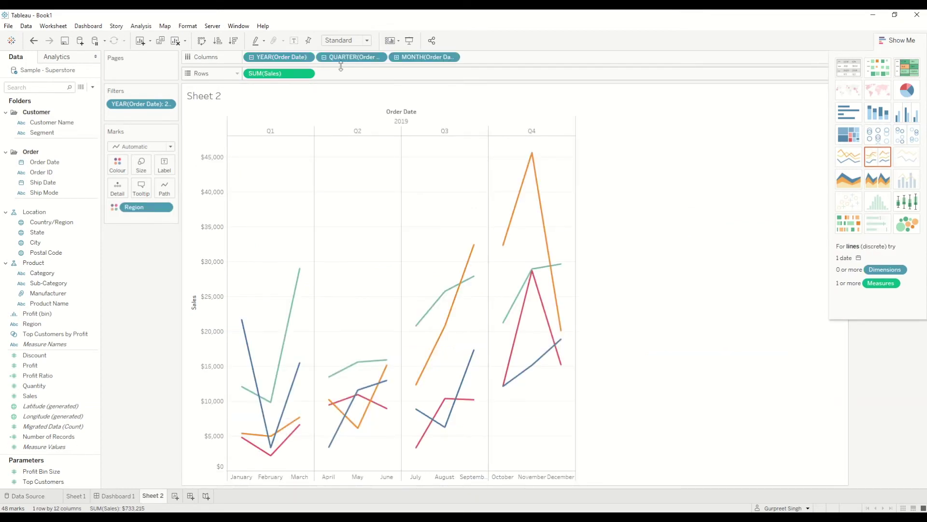
# Set the date back to continuous months and remove the redundant date fields from Columns
pyautogui.click(306, 57)
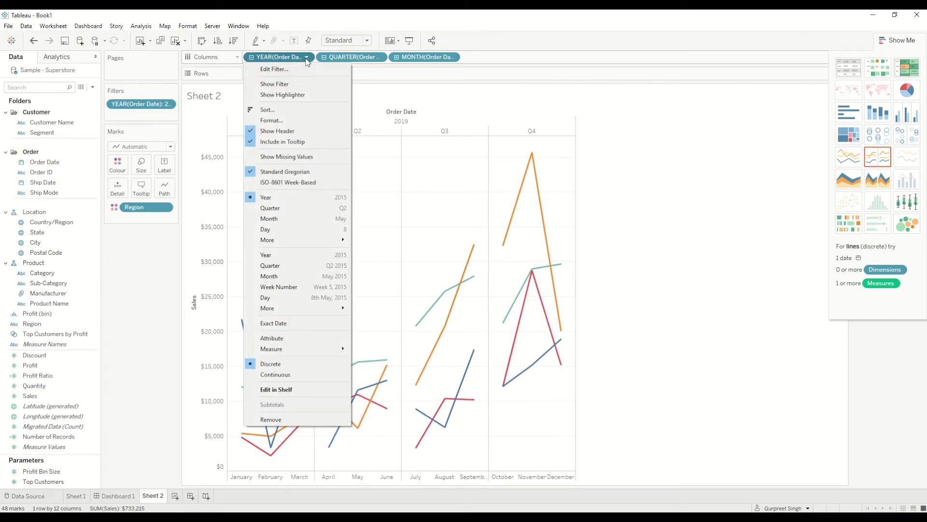
pyautogui.click(314, 280)
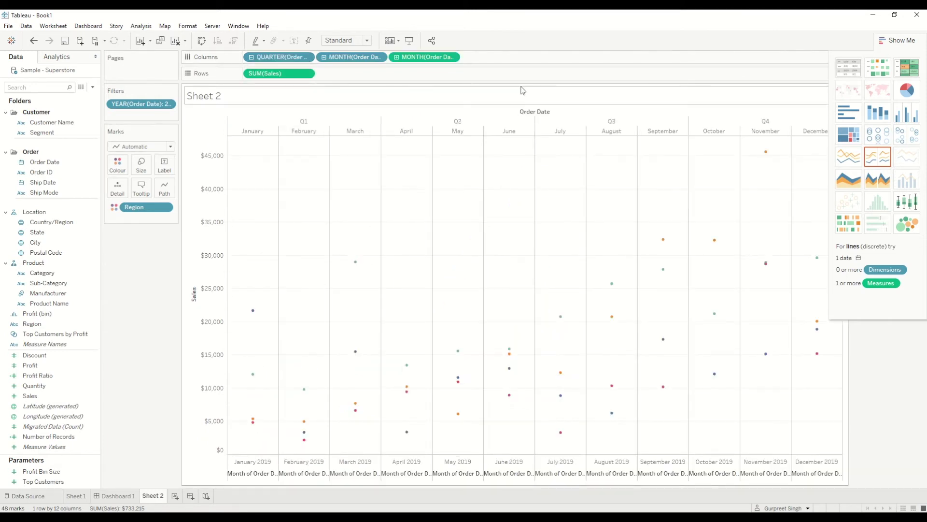
pyautogui.moveTo(363, 61); pyautogui.dragTo(377, 101)
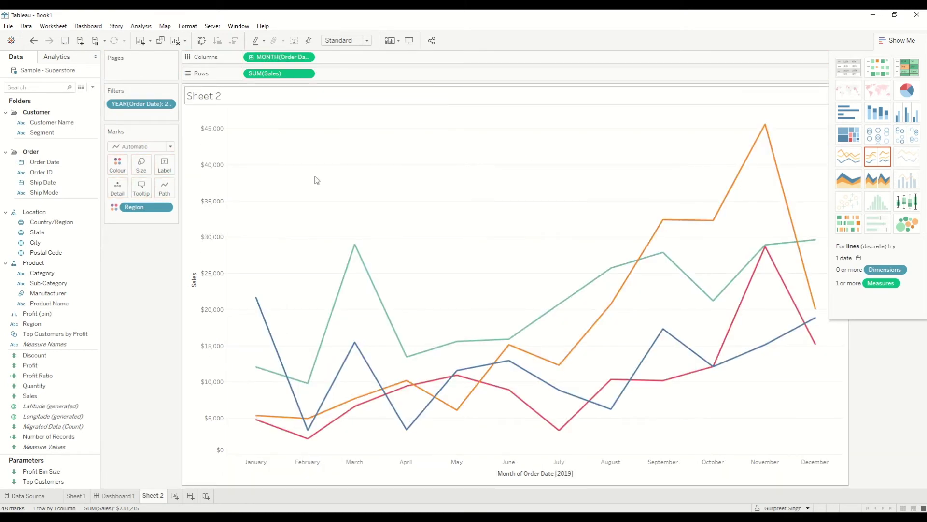
pyautogui.click(897, 40)
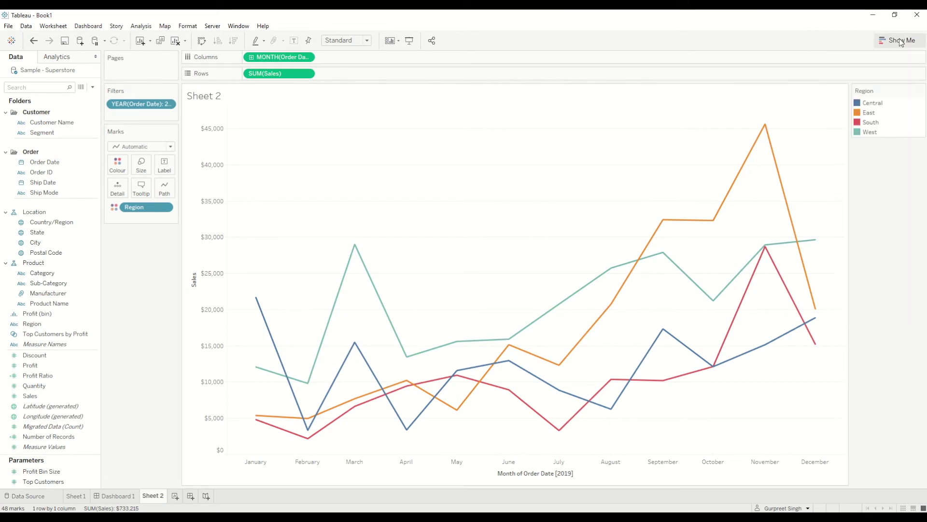
pyautogui.click(307, 73)
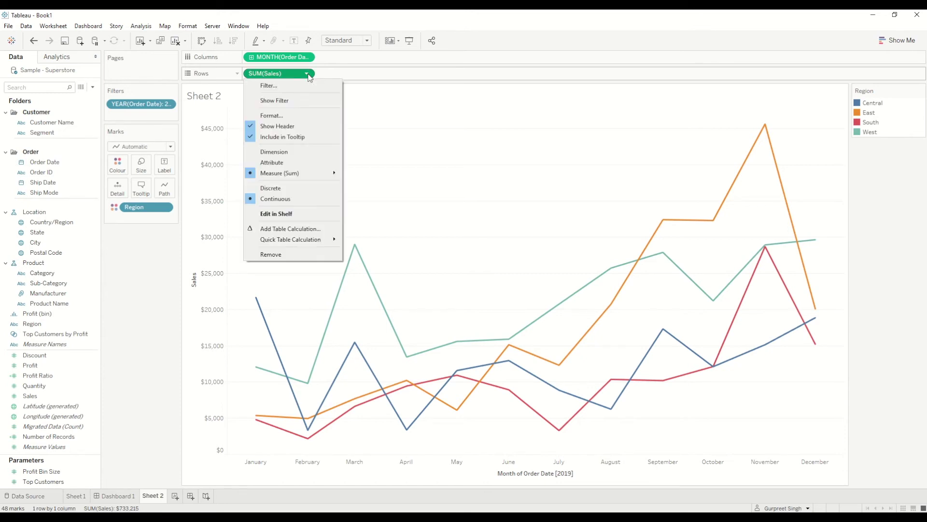
# Apply a Rank quick table calculation to SUM(Sales), computed along Region
pyautogui.moveTo(314, 245)
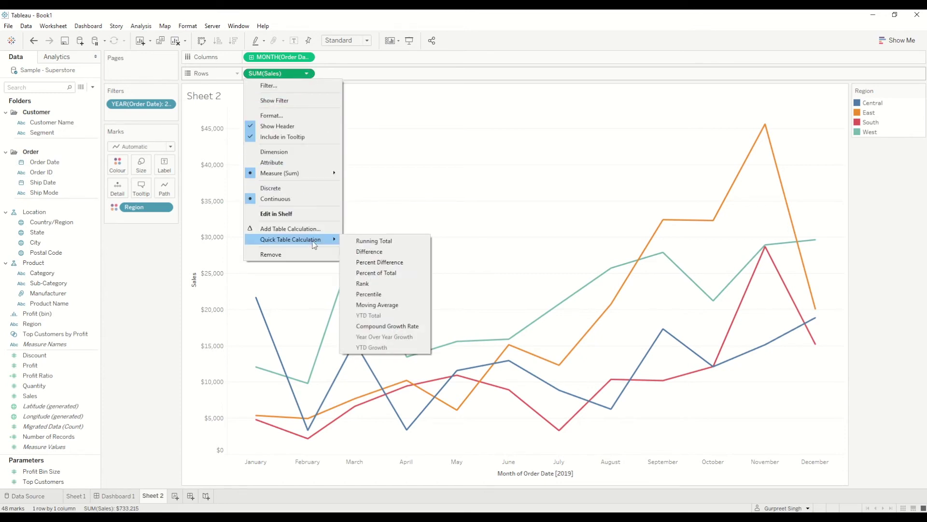
pyautogui.click(379, 284)
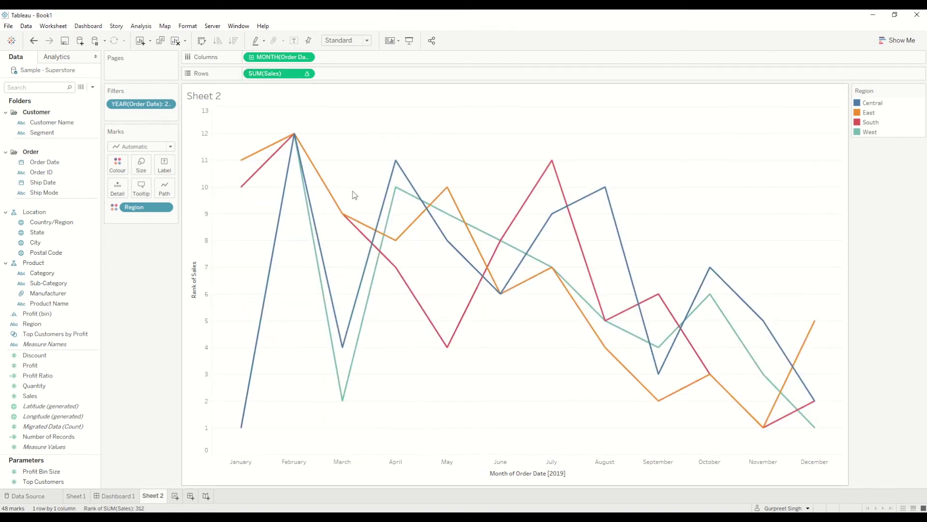
pyautogui.click(307, 74)
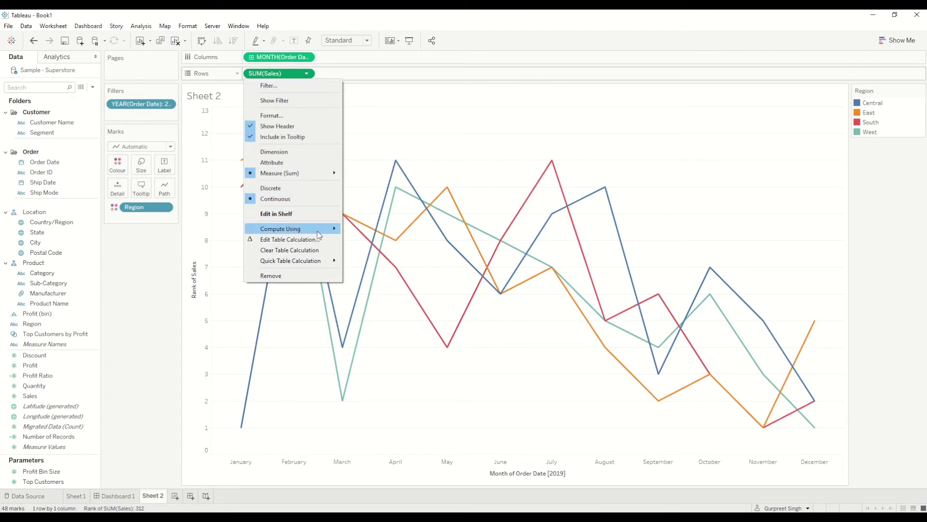
pyautogui.moveTo(321, 230)
pyautogui.click(372, 262)
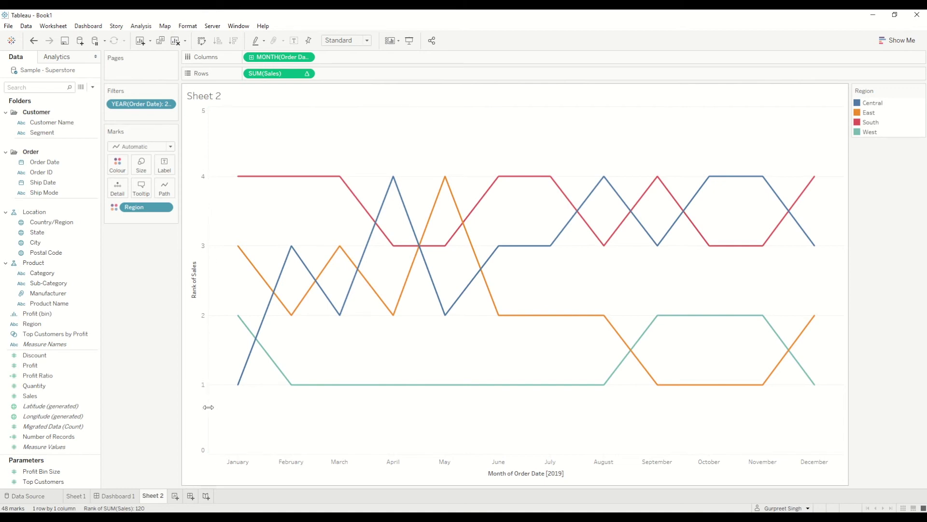
# Reverse the Rank of Sales axis so rank 1 is at the top
pyautogui.rightClick(202, 208)
pyautogui.click(224, 215)
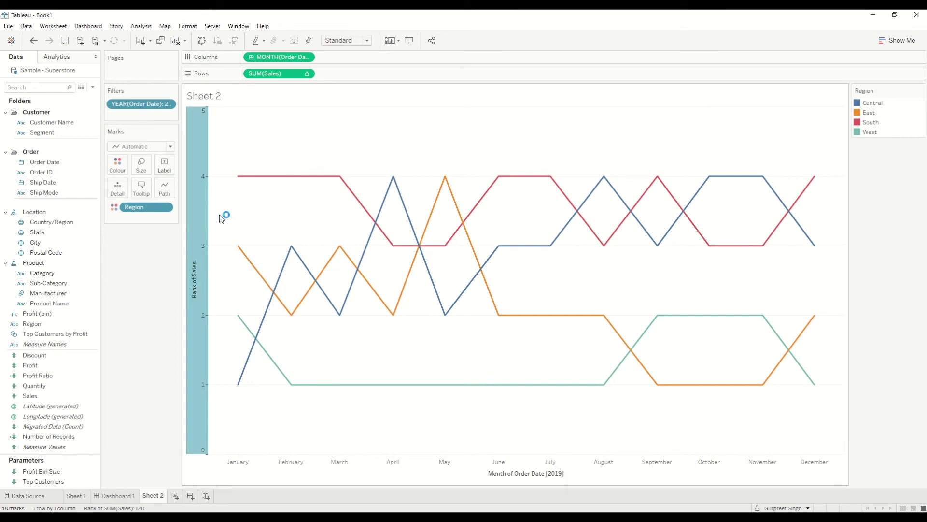
pyautogui.click(368, 266)
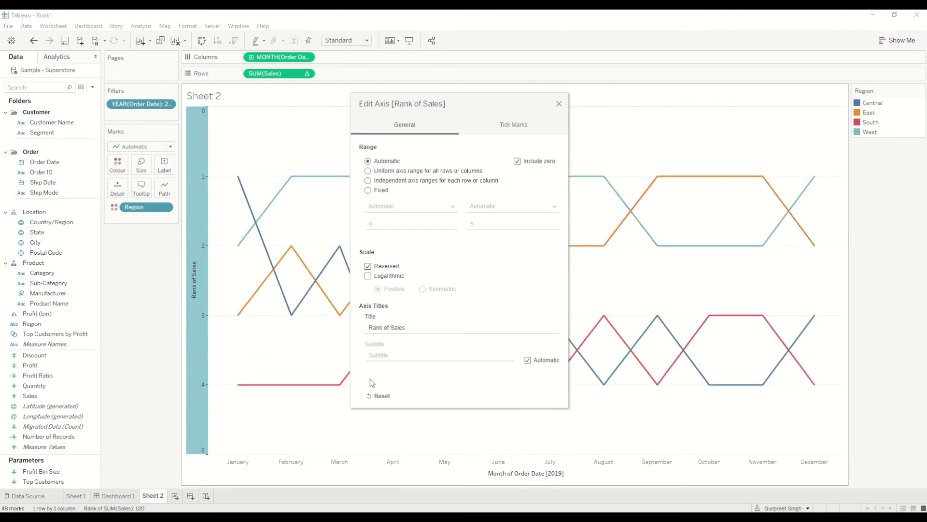
pyautogui.click(559, 104)
# Add Sales to the Tooltip card so tooltips show monthly sales amounts
pyautogui.moveTo(238, 177)
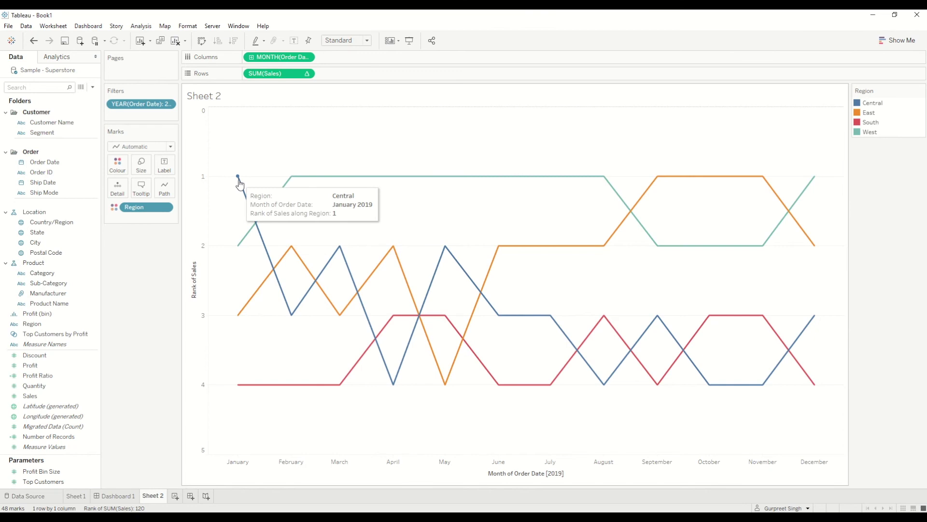
pyautogui.moveTo(238, 247)
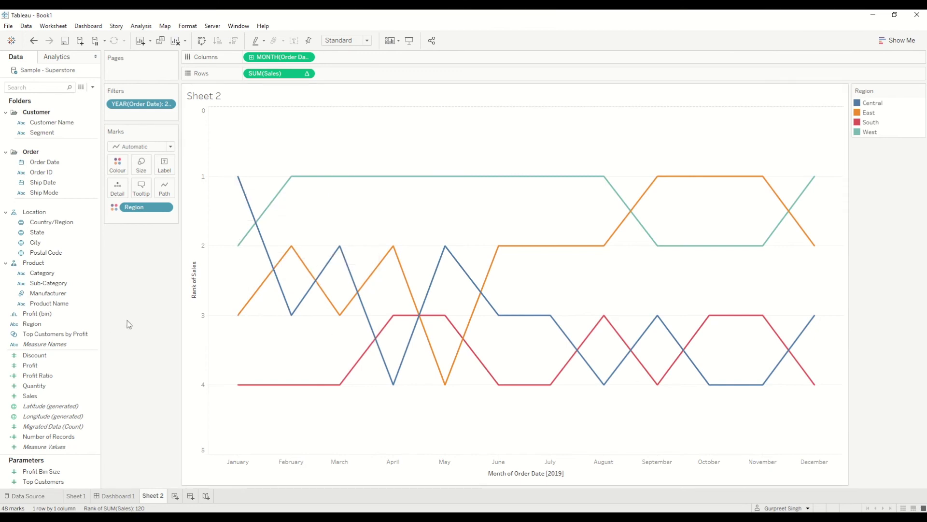
pyautogui.moveTo(30, 396); pyautogui.dragTo(147, 191)
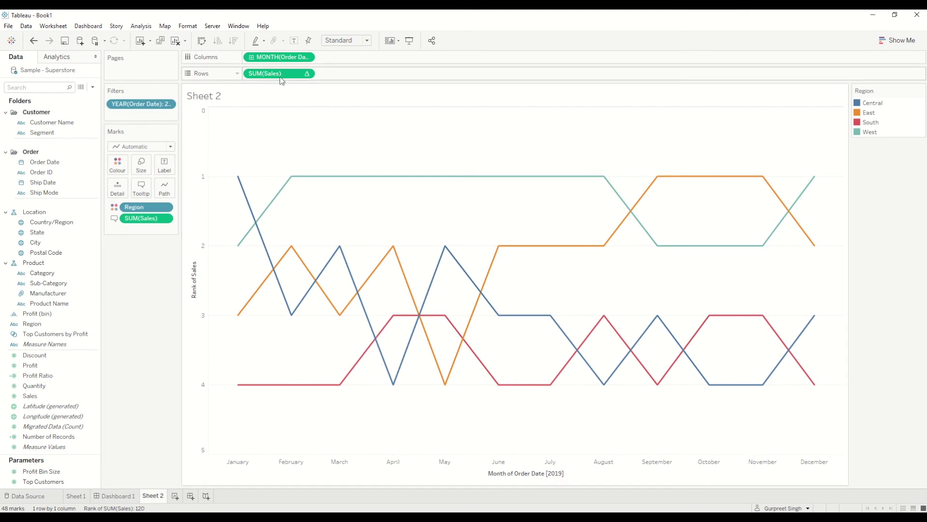
pyautogui.moveTo(283, 77)
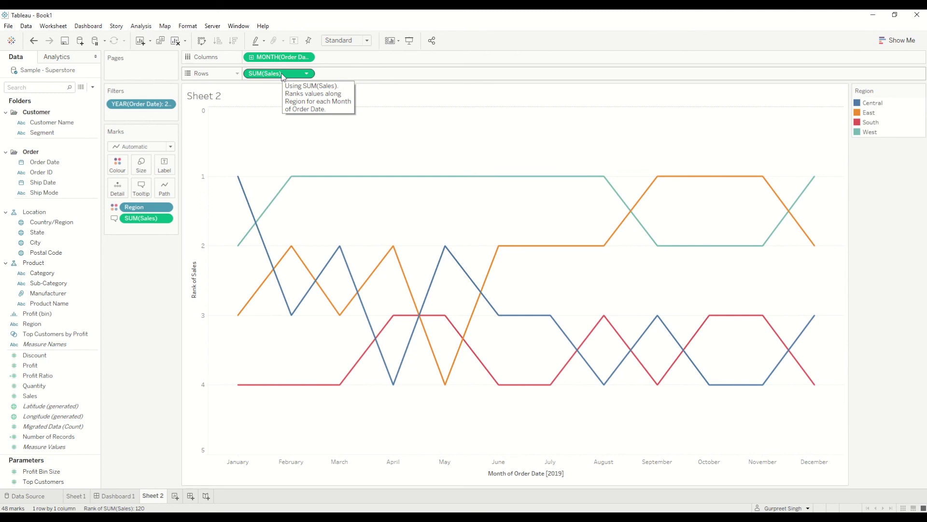
# Duplicate the rank measure, draw the copy as circles, and combine both on a dual axis
pyautogui.moveTo(283, 77); pyautogui.dragTo(364, 75)
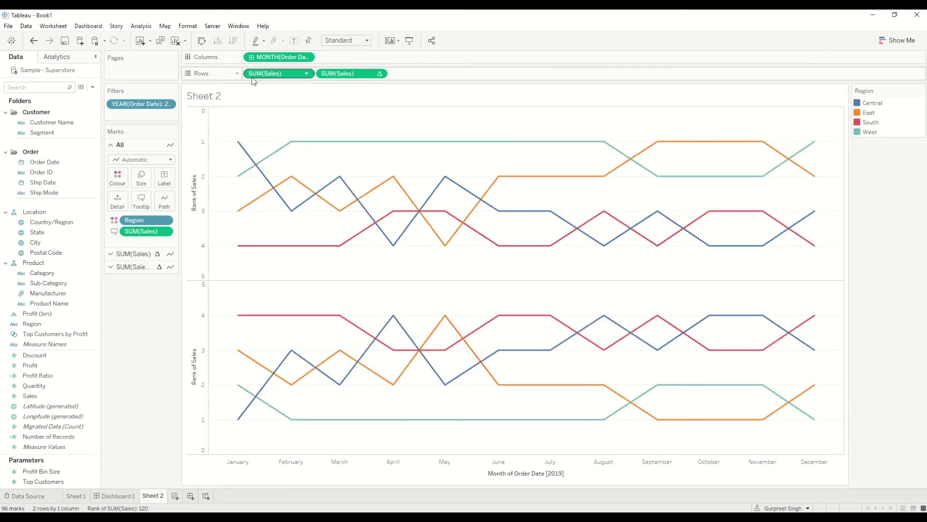
pyautogui.click(128, 266)
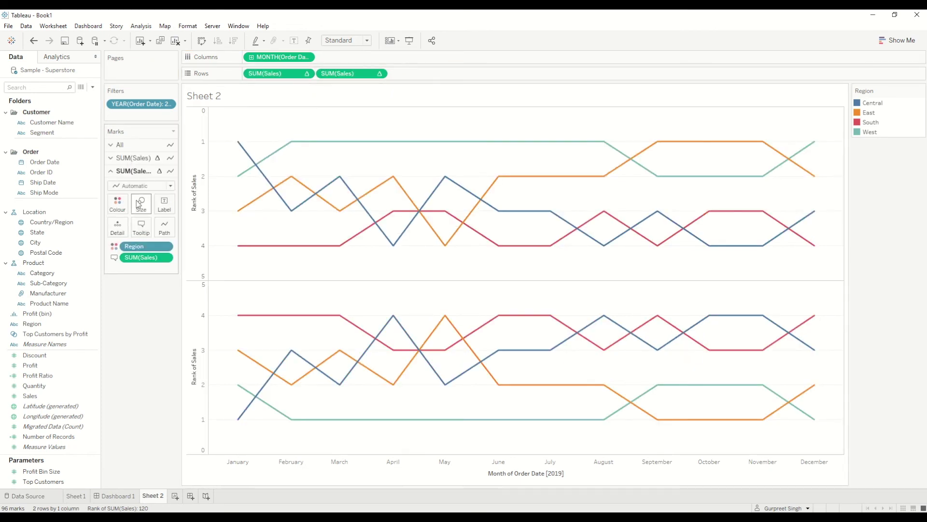
pyautogui.click(153, 187)
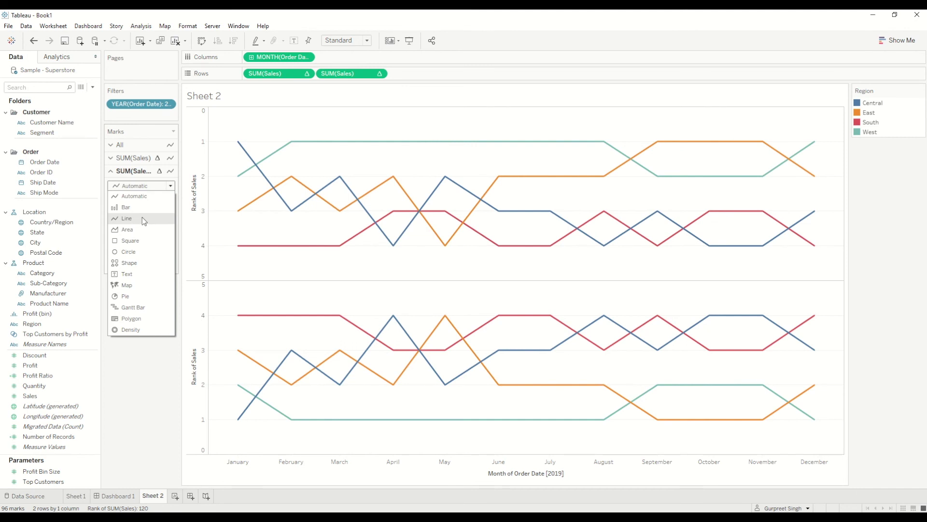
pyautogui.click(139, 254)
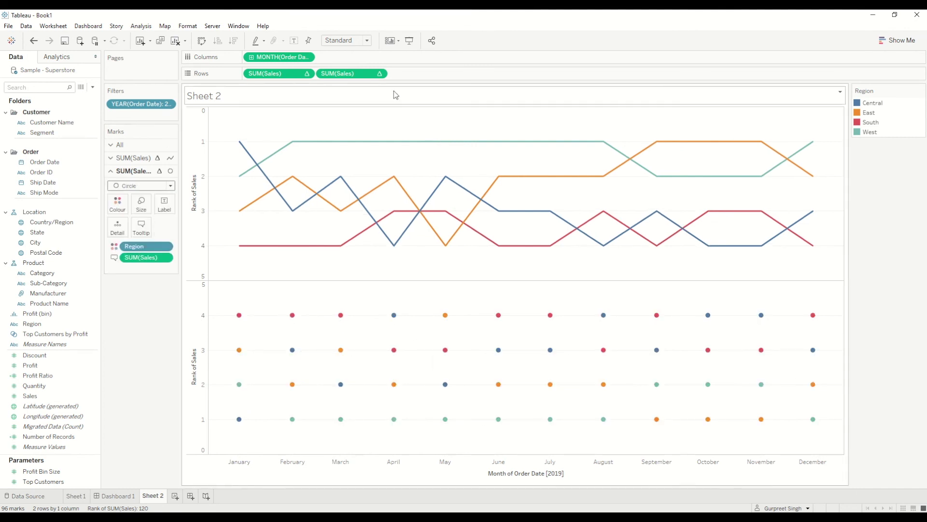
pyautogui.click(381, 76)
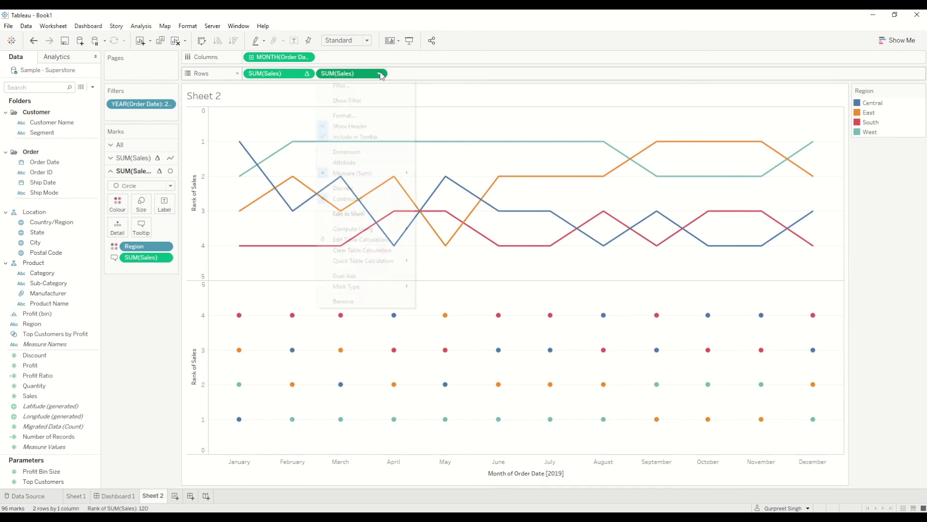
pyautogui.click(369, 273)
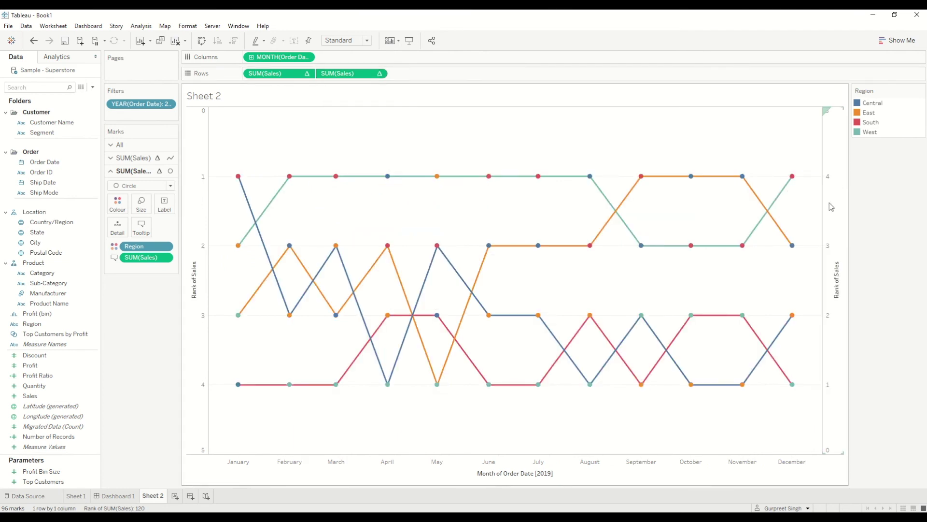
# Synchronise the right axis, enlarge the circles, hide the right header, and open Dashboard 1
pyautogui.rightClick(830, 204)
pyautogui.click(864, 260)
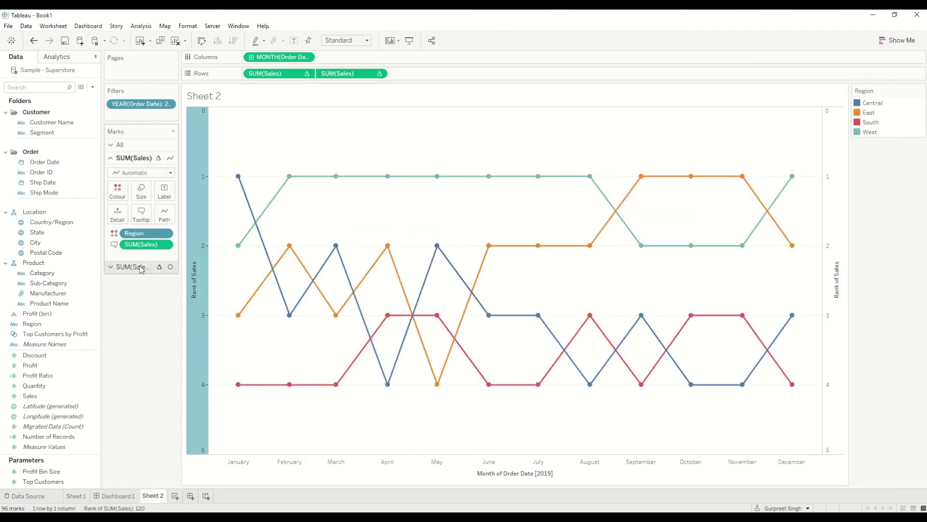
pyautogui.click(142, 203)
pyautogui.moveTo(160, 227); pyautogui.dragTo(188, 229)
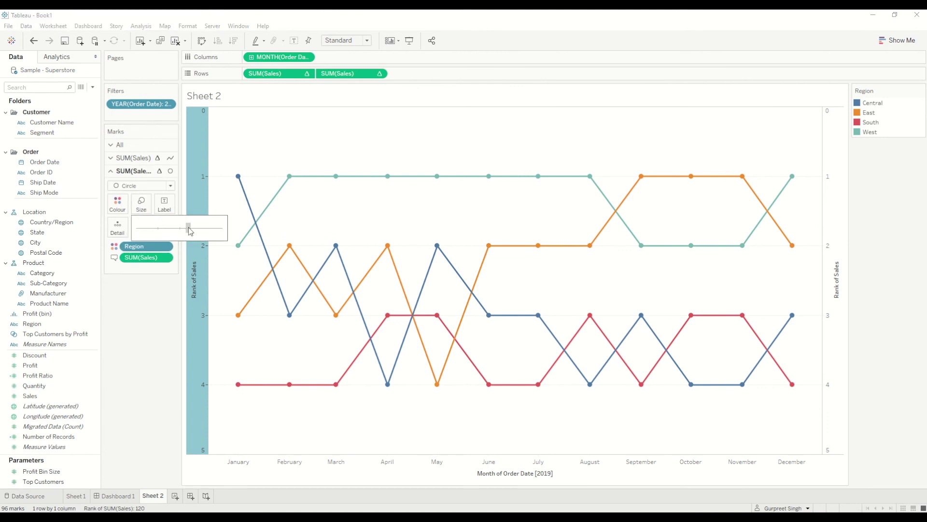
pyautogui.rightClick(831, 235)
pyautogui.click(864, 336)
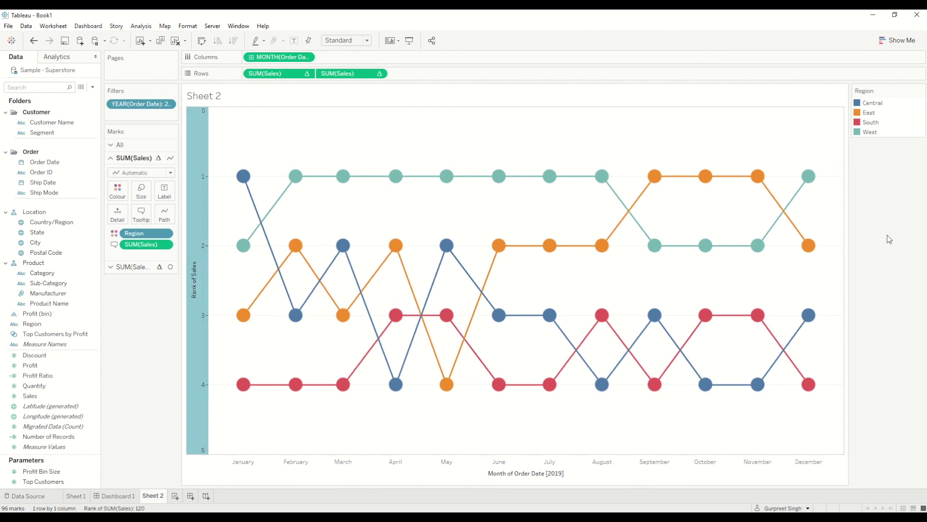
pyautogui.moveTo(299, 188)
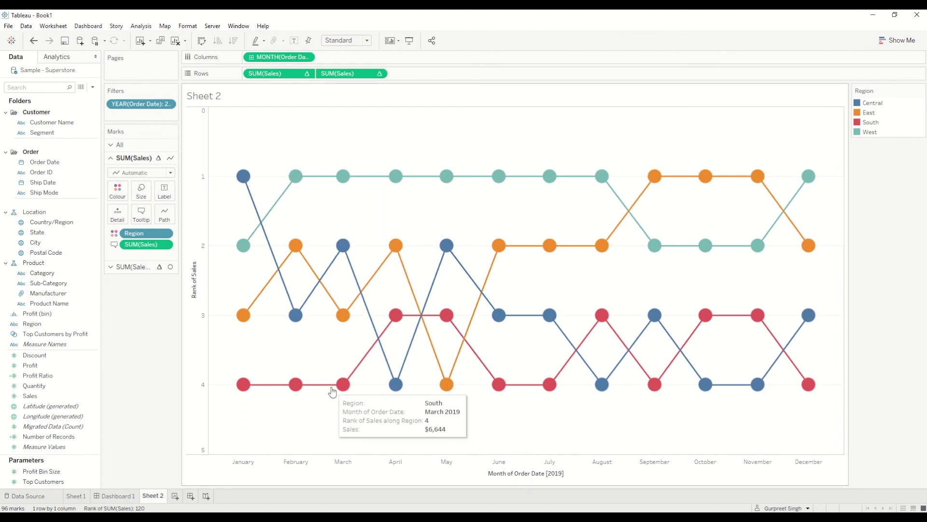
pyautogui.click(116, 496)
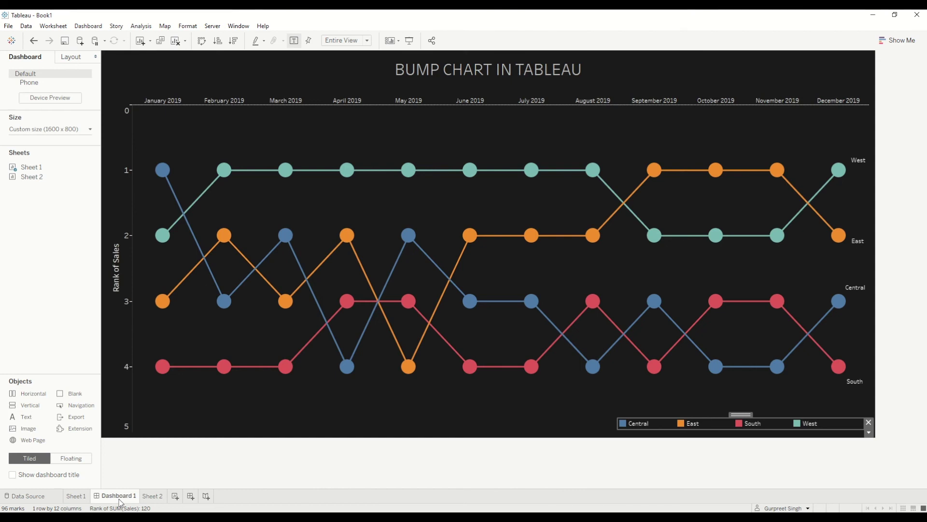